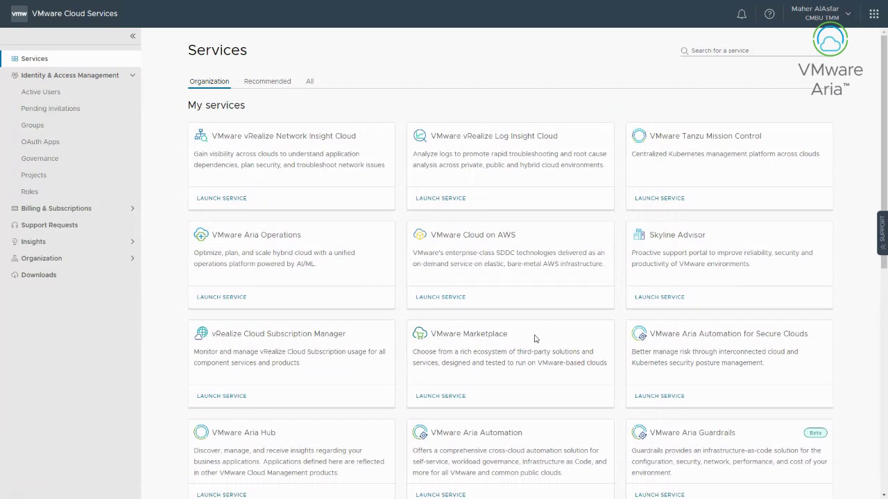
# Launch VMware Aria Automation, go to Assembler and open the MOAD Multi Cloud template in the design canvas.
pyautogui.scroll(-2, 516, 298)
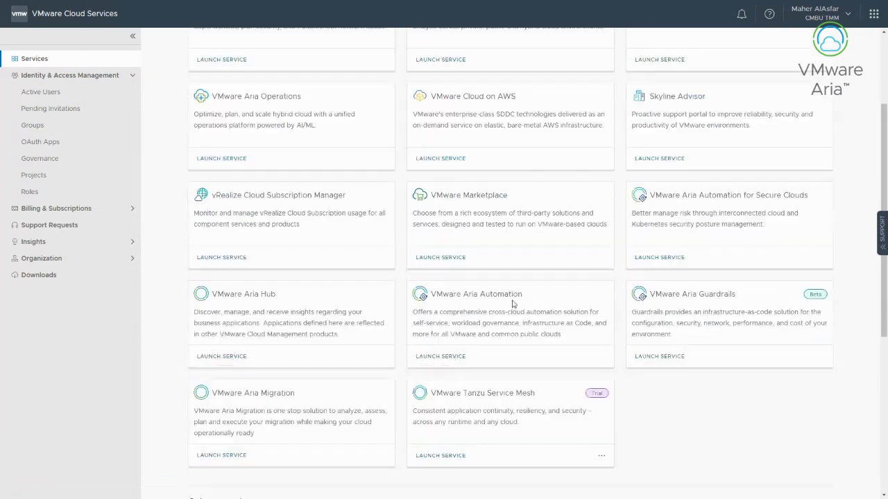
pyautogui.click(437, 357)
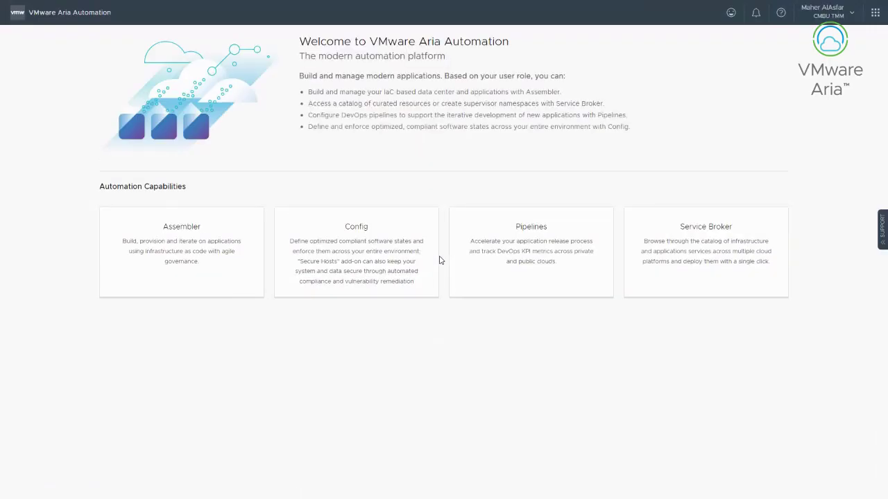
pyautogui.click(191, 239)
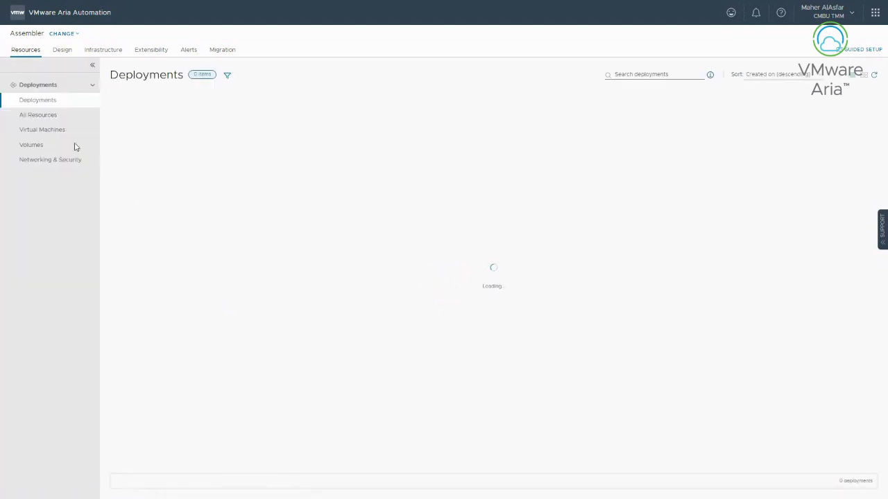
pyautogui.click(63, 50)
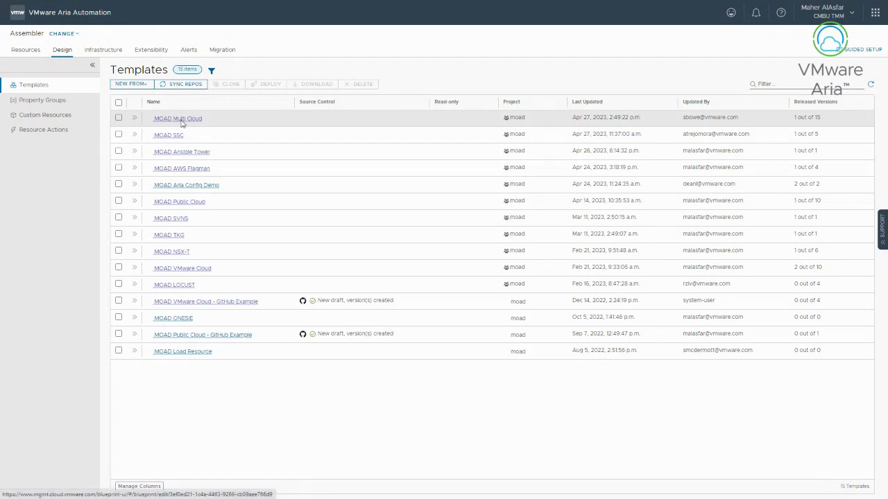
pyautogui.click(182, 121)
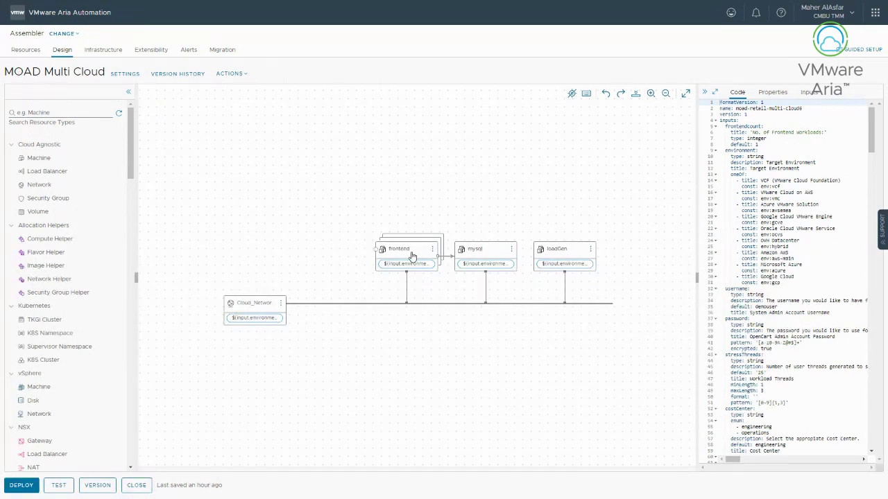
# Widen the template code pane and look through the available resource types, from Cloud Agnostic to Microsoft Azure.
pyautogui.moveTo(696, 278); pyautogui.dragTo(628, 279)
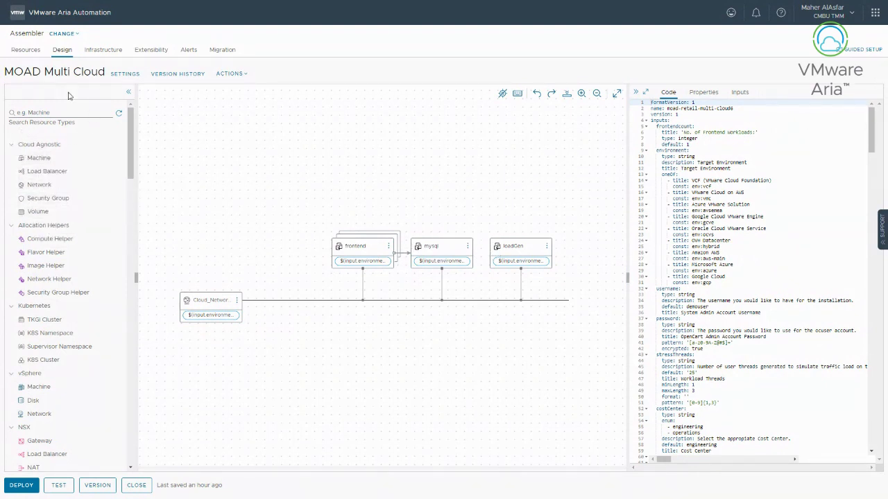
pyautogui.scroll(-3, 128, 161)
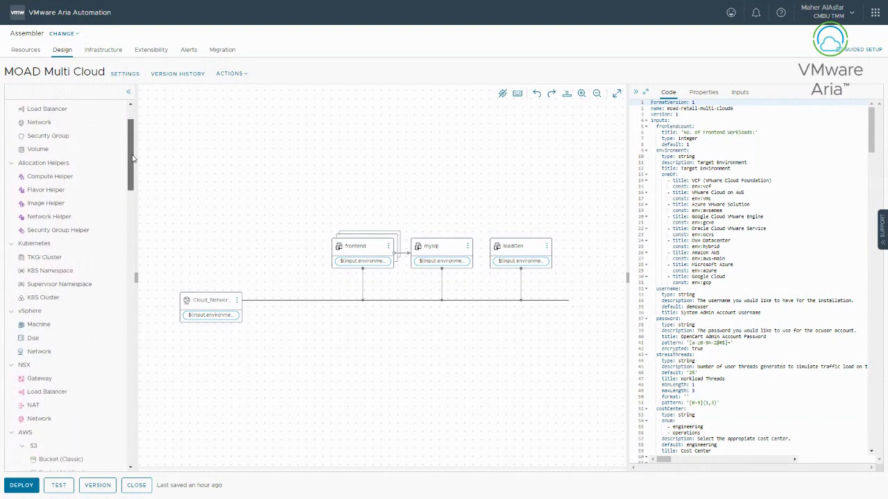
pyautogui.moveTo(131, 164); pyautogui.dragTo(131, 327)
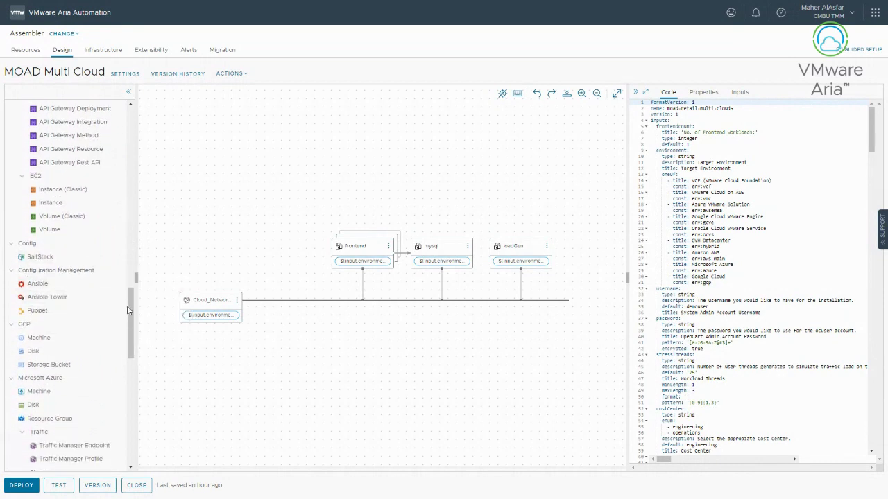
pyautogui.moveTo(130, 302); pyautogui.dragTo(131, 88)
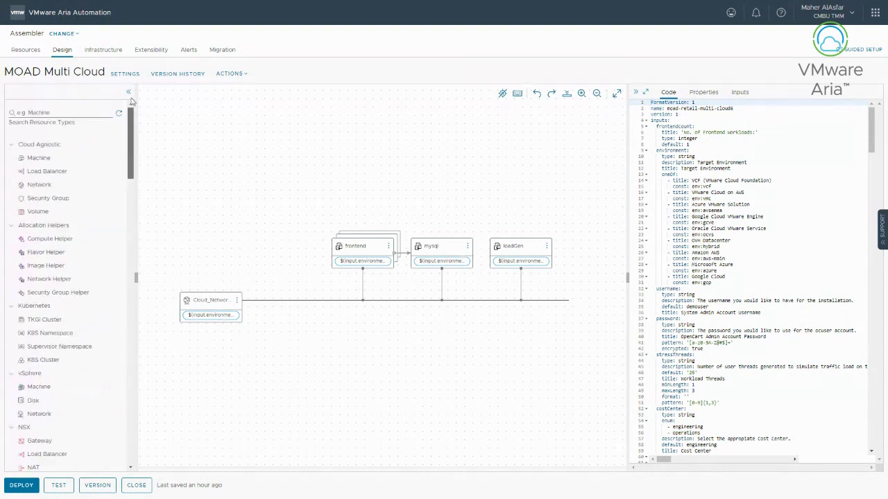
# Select the frontend machine and examine its YAML definition and cloudConfig packages in a wider code pane.
pyautogui.click(357, 255)
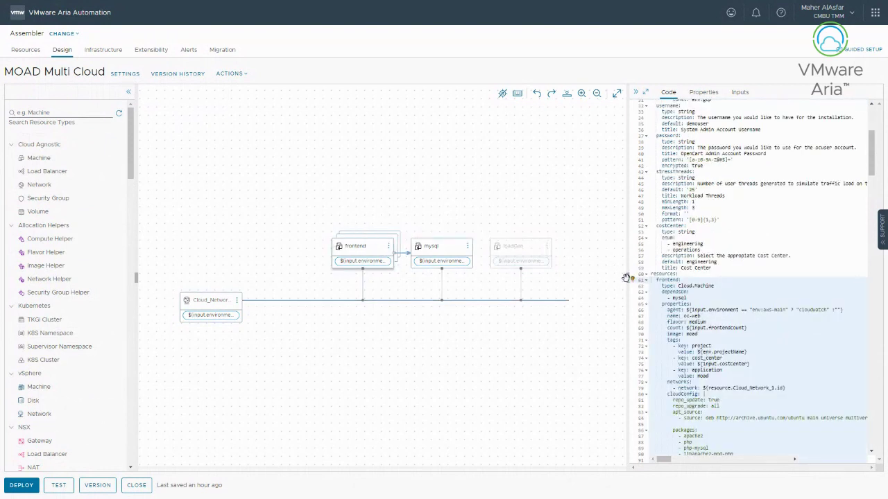
pyautogui.moveTo(628, 261); pyautogui.dragTo(461, 258)
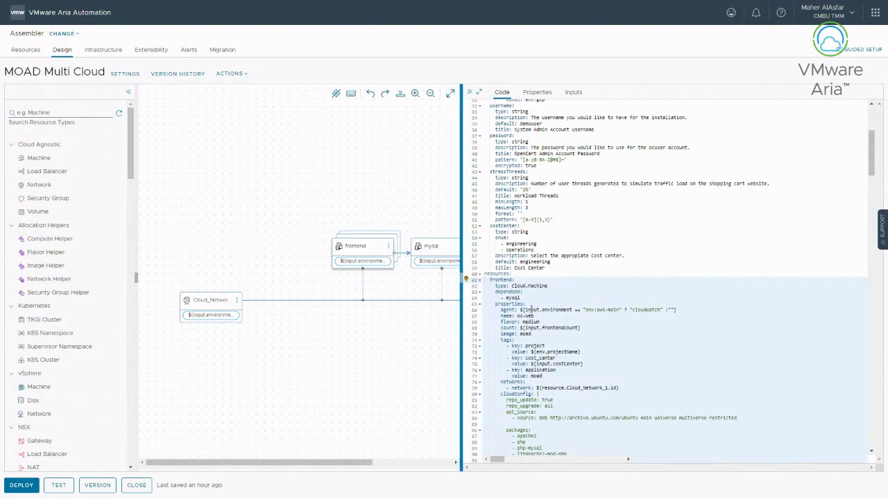
pyautogui.scroll(-5, 547, 406)
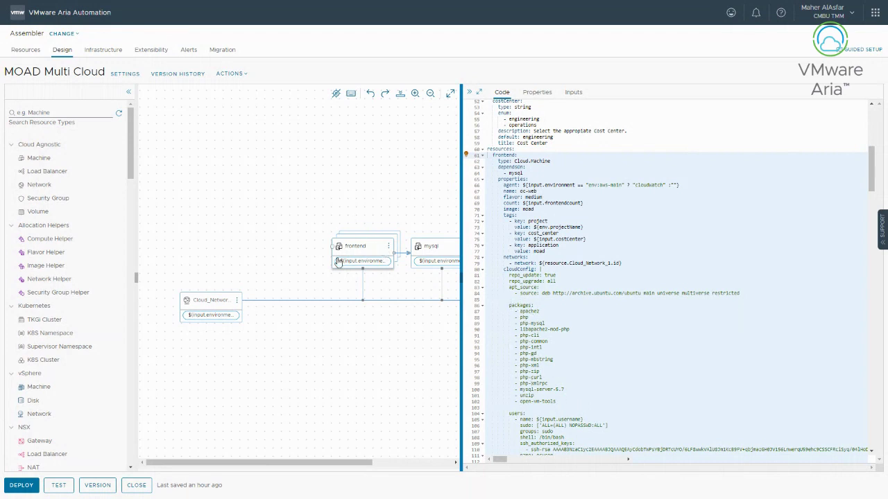
# Select the mysql machine and examine its YAML, including packages, users, run commands and monitoring agent installation.
pyautogui.click(431, 249)
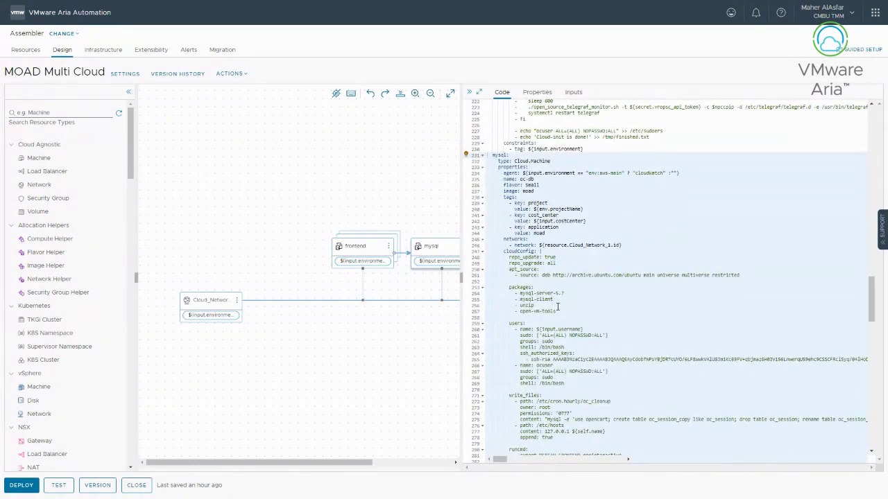
pyautogui.scroll(-3, 521, 326)
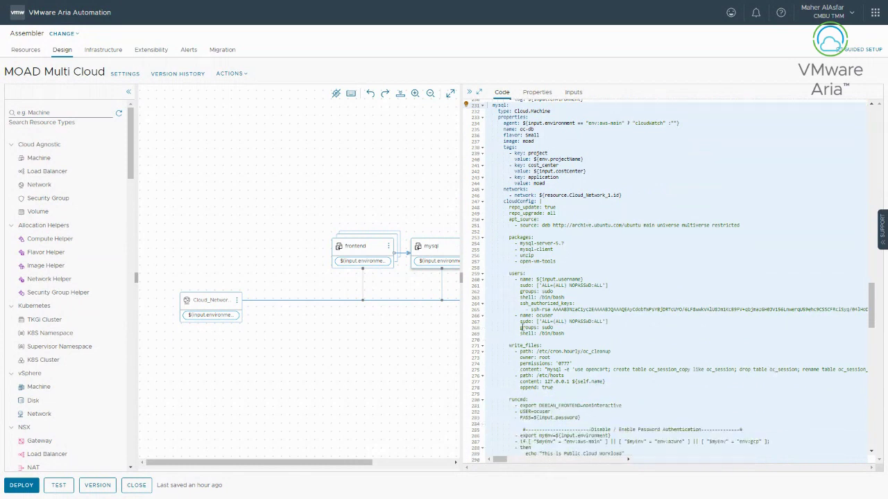
pyautogui.scroll(-3, 522, 326)
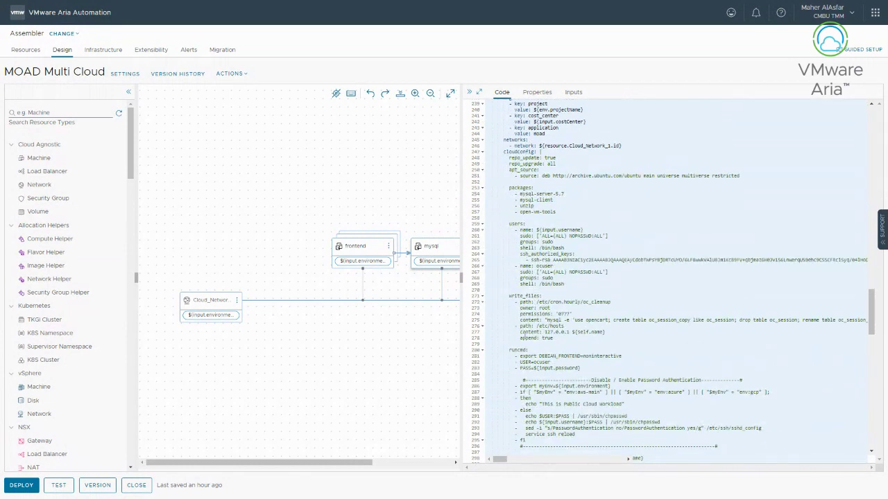
pyautogui.scroll(-10, 526, 338)
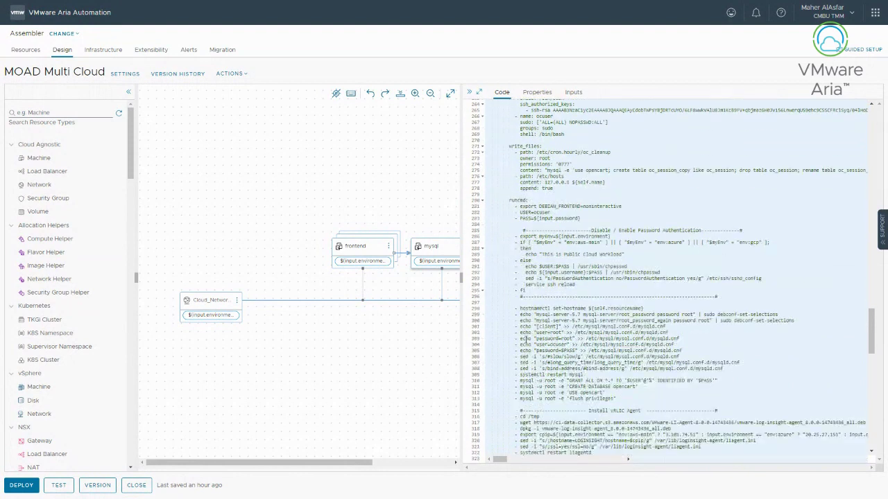
pyautogui.scroll(-5, 544, 387)
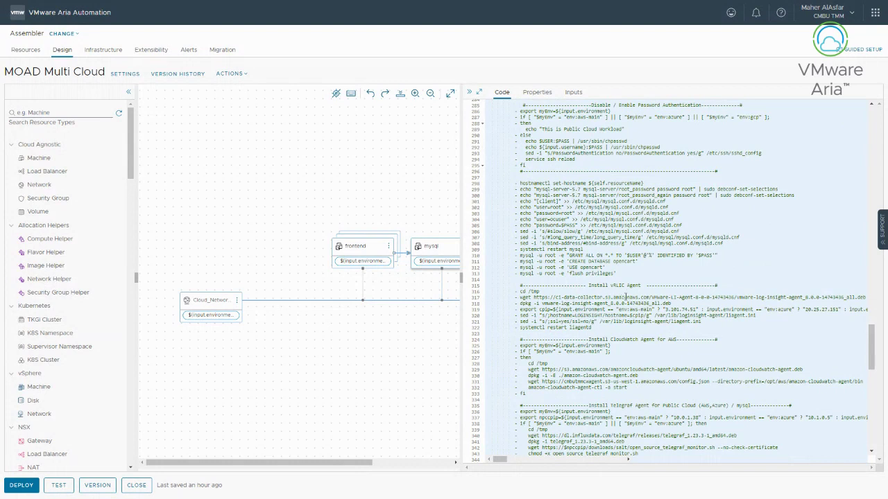
pyautogui.scroll(-3, 593, 316)
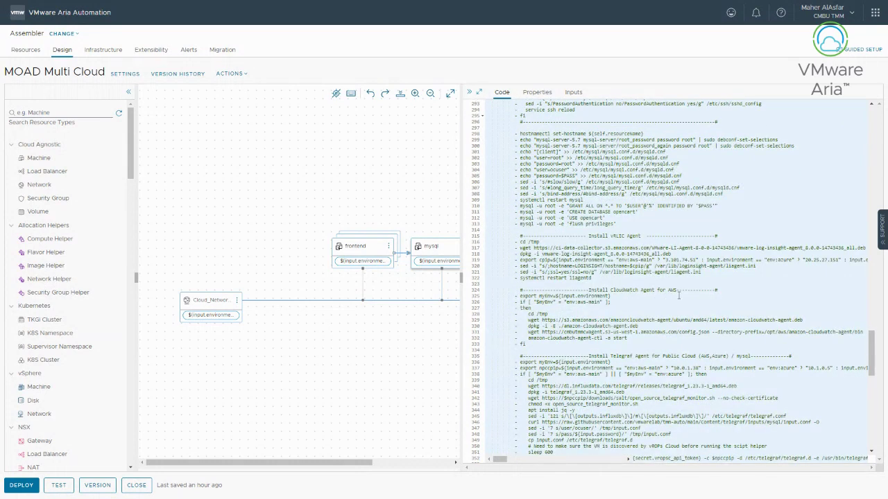
pyautogui.scroll(-3, 582, 378)
# Return to the beginning of the template code and narrow the code pane until the loadGen machine fits on the canvas.
pyautogui.scroll(20, 581, 378)
pyautogui.moveTo(874, 274); pyautogui.dragTo(770, 152)
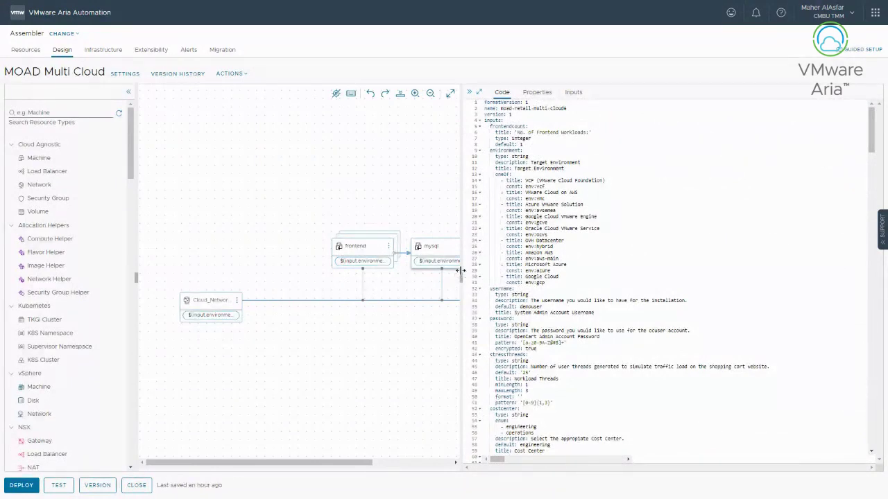
pyautogui.moveTo(461, 271); pyautogui.dragTo(535, 271)
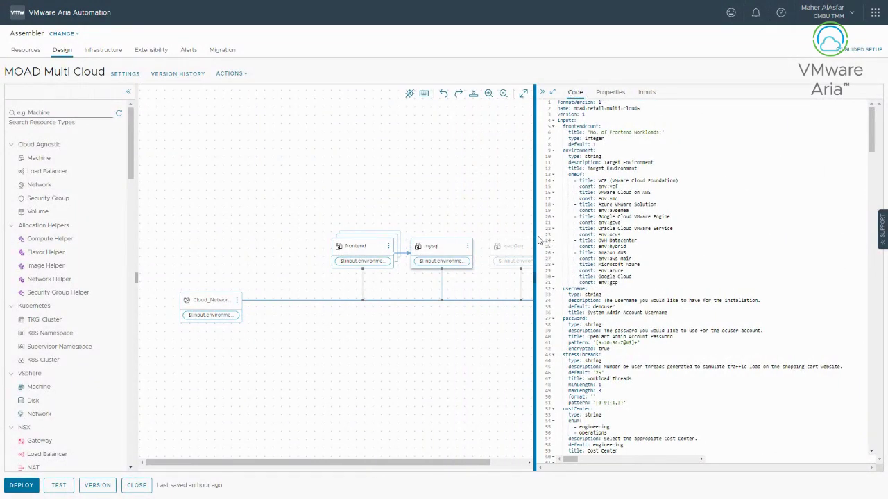
pyautogui.moveTo(534, 235); pyautogui.dragTo(582, 231)
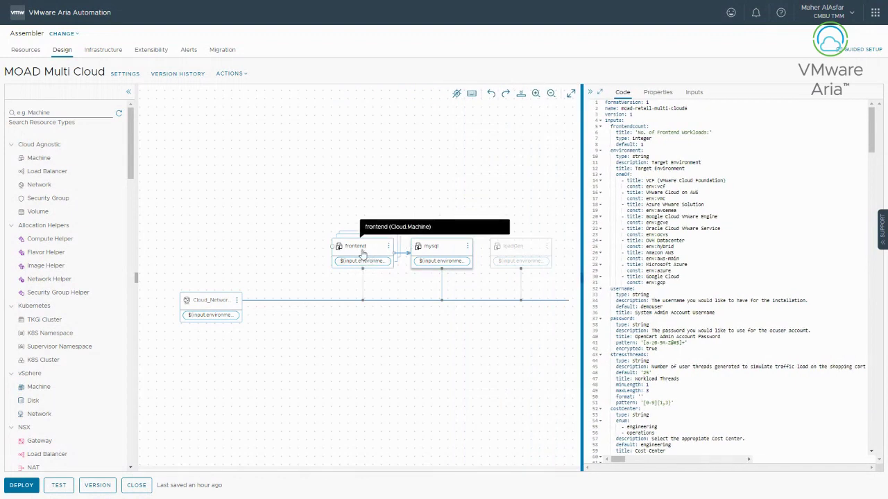
# Show all properties of the frontend machine and review its constraints, disk, network and cloud config settings.
pyautogui.click(362, 255)
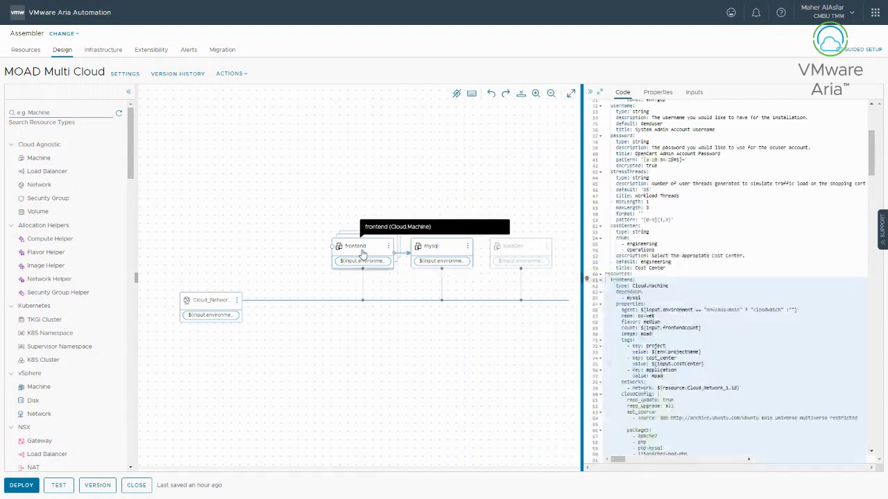
pyautogui.click(656, 92)
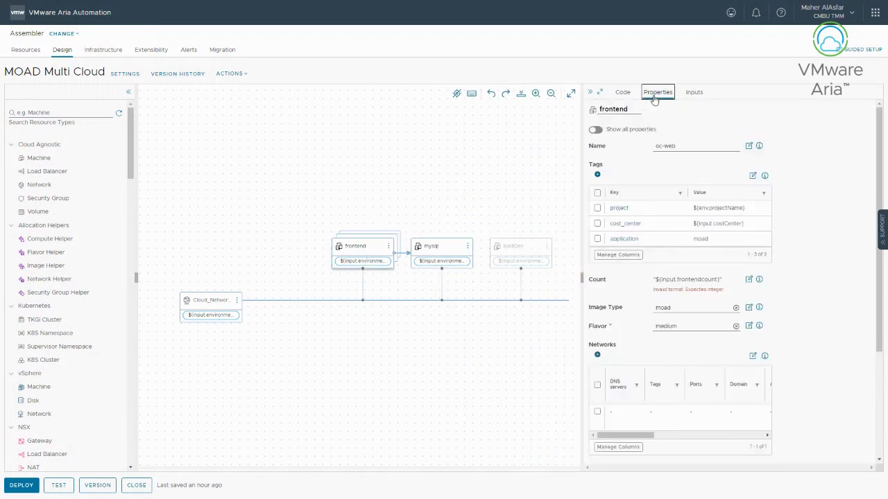
pyautogui.click(595, 130)
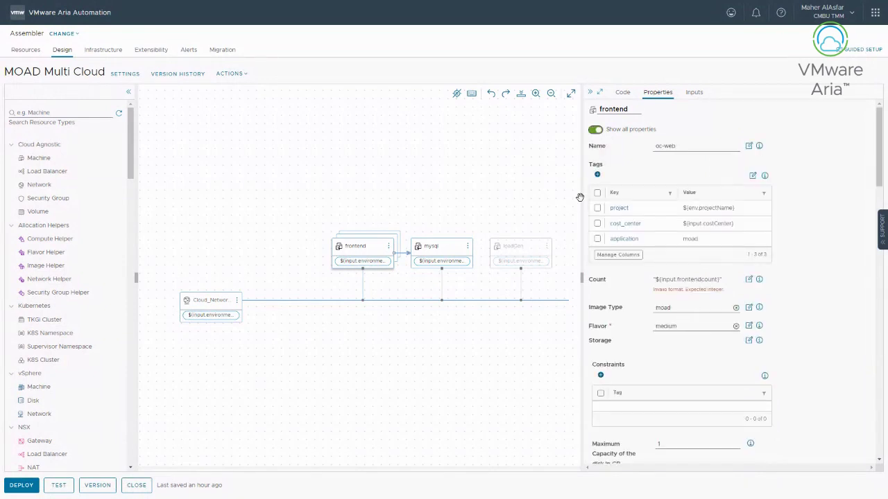
pyautogui.moveTo(581, 199); pyautogui.dragTo(526, 201)
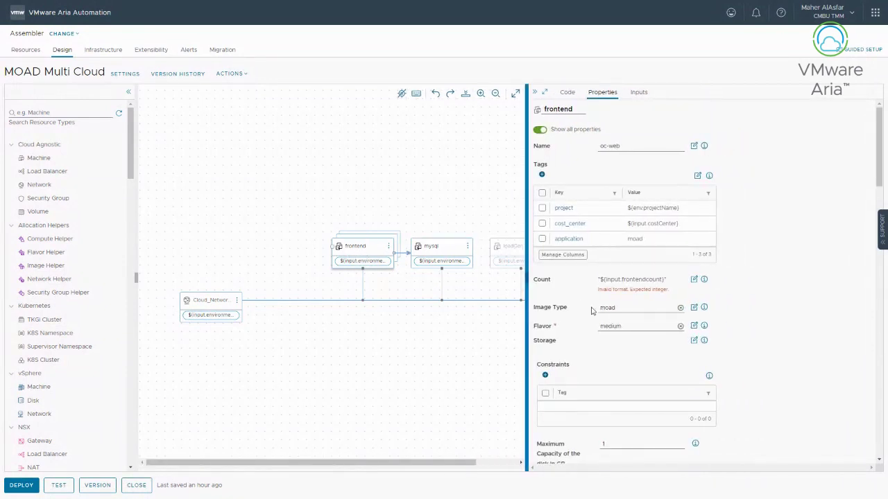
pyautogui.scroll(-1, 611, 336)
pyautogui.scroll(-5, 611, 336)
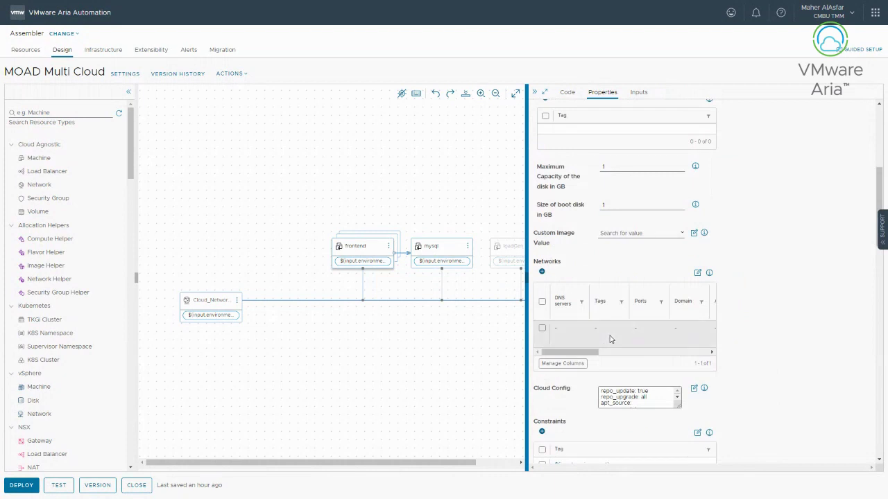
pyautogui.scroll(-5, 610, 339)
pyautogui.scroll(10, 608, 333)
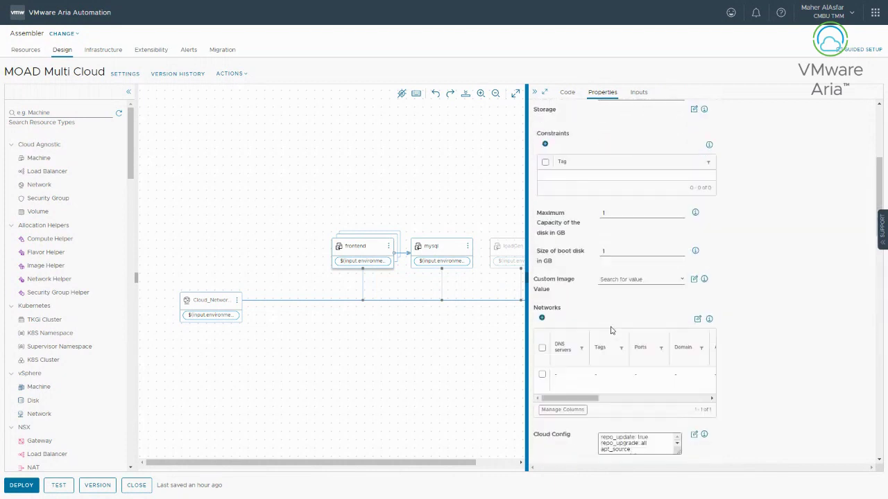
# Review the frontend machine's YAML definition again, adjust the pane width and clear the canvas selection.
pyautogui.click(568, 92)
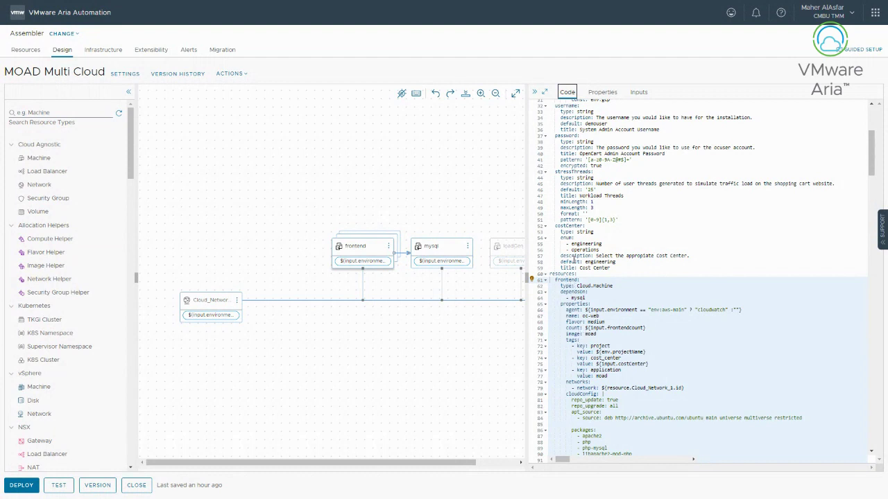
pyautogui.scroll(-1, 570, 340)
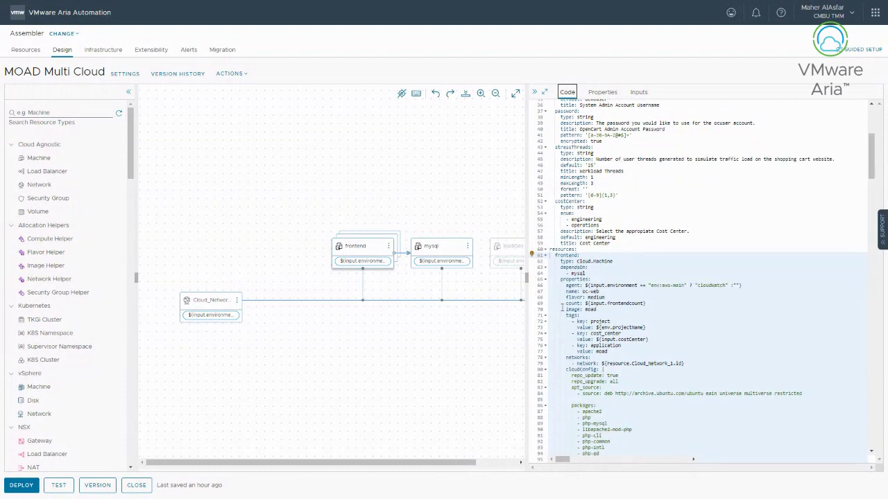
pyautogui.scroll(-2, 597, 375)
pyautogui.scroll(2, 588, 363)
pyautogui.moveTo(524, 278); pyautogui.dragTo(514, 276)
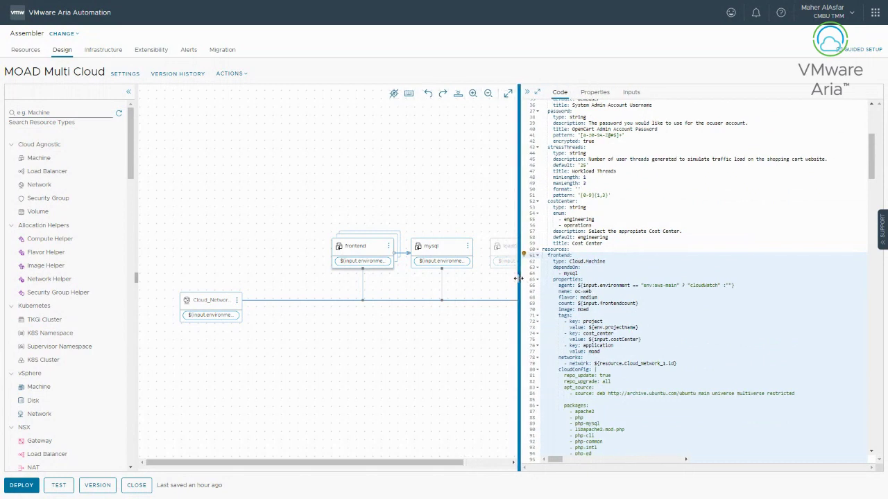
pyautogui.click(476, 182)
pyautogui.moveTo(519, 279); pyautogui.dragTo(522, 278)
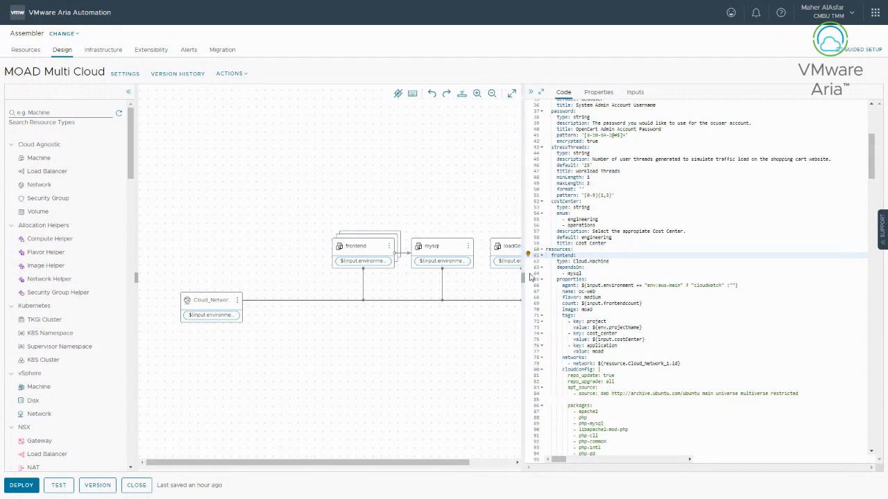
# Locate the inputs section at the start of the template code and show the list of template inputs.
pyautogui.scroll(5, 580, 228)
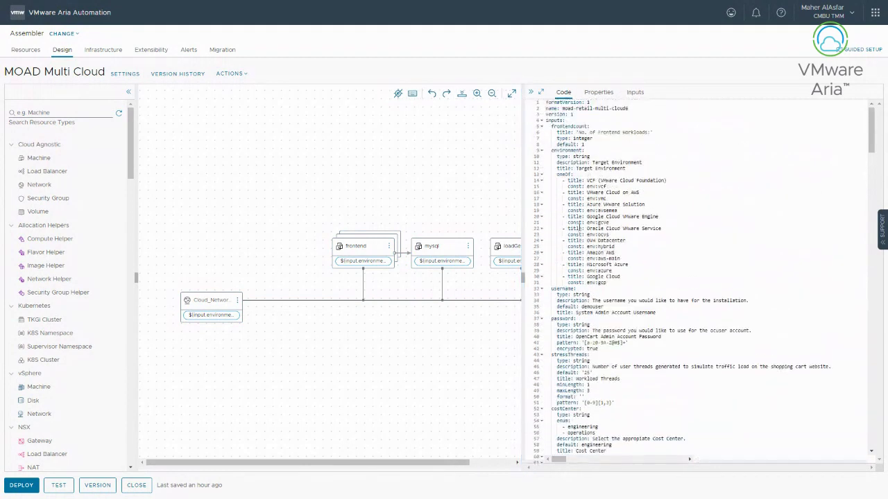
pyautogui.moveTo(565, 120); pyautogui.dragTo(546, 116)
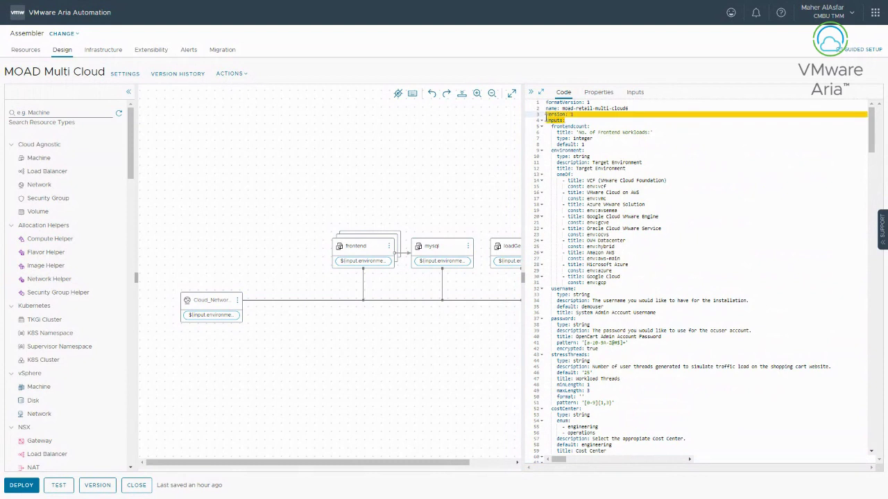
pyautogui.click(636, 93)
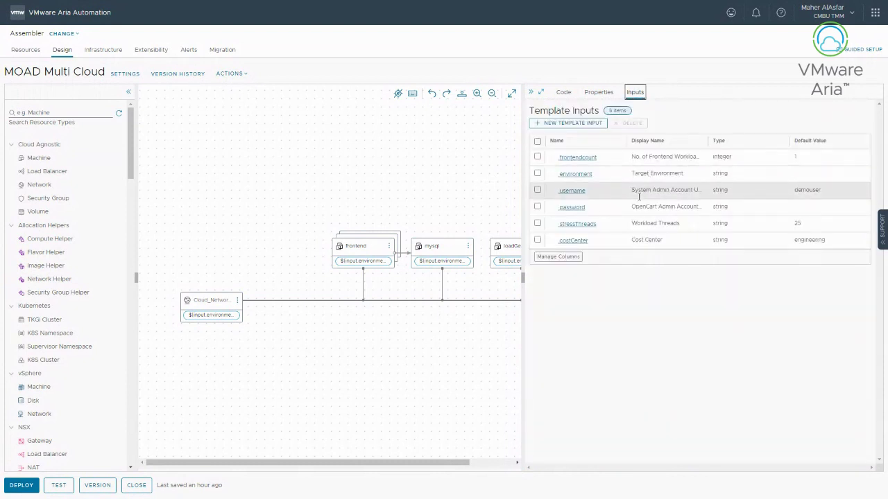
# Open the environment input, examine its enumerated keys and values under More Options, and close it without saving.
pyautogui.click(574, 174)
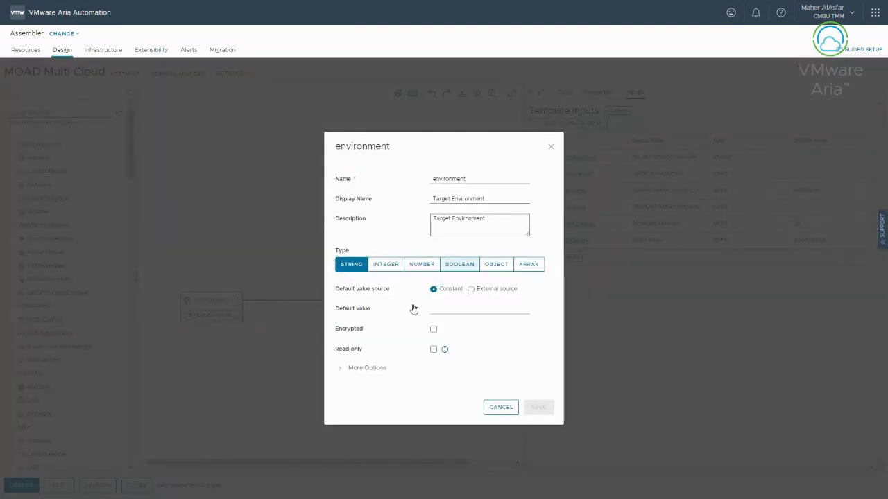
pyautogui.click(345, 370)
pyautogui.scroll(-5, 409, 368)
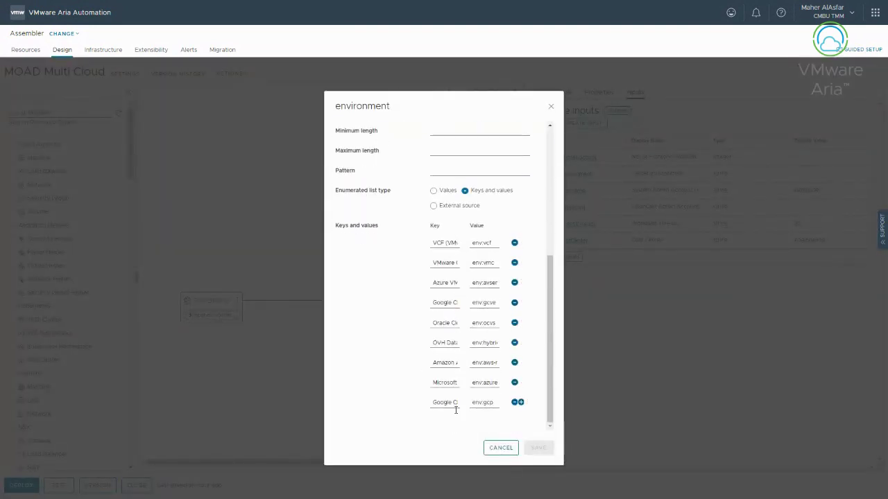
pyautogui.click(495, 451)
# Return to the template code, highlight the frontendcount and environment input definitions, and narrow the code pane until loadGen is visible.
pyautogui.click(565, 93)
pyautogui.moveTo(624, 286); pyautogui.dragTo(532, 125)
pyautogui.click(610, 283)
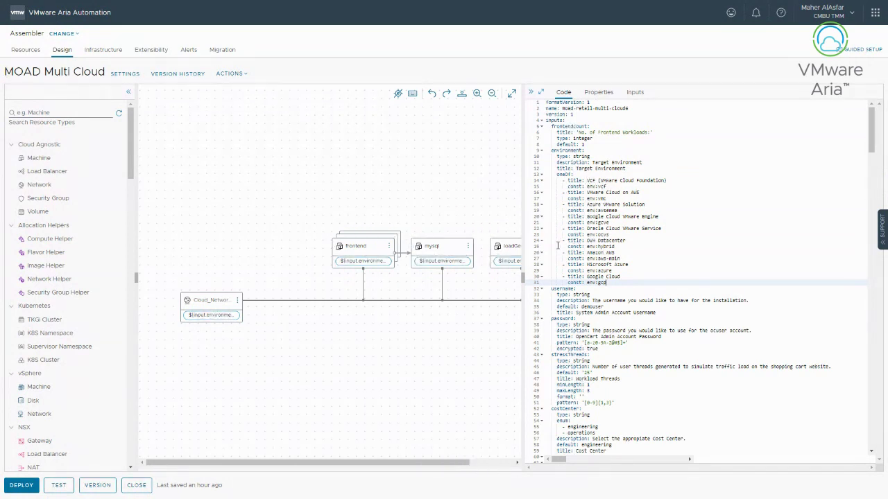
pyautogui.moveTo(525, 280); pyautogui.dragTo(574, 281)
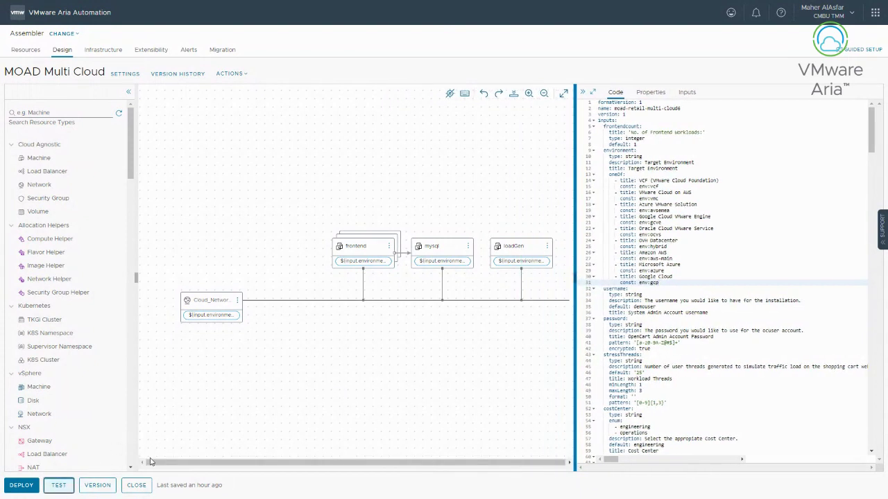
# Open the template's test form, view the Target Environment choices, and cancel without running the test.
pyautogui.click(59, 485)
pyautogui.click(484, 244)
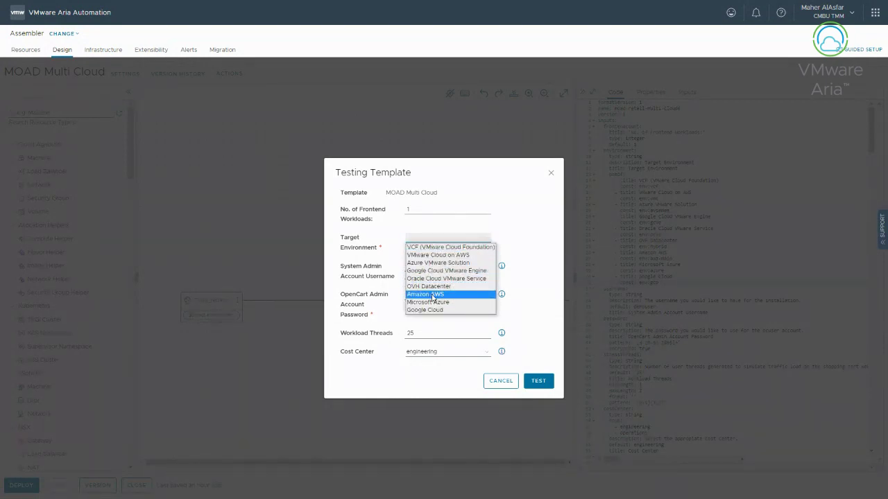
pyautogui.click(385, 378)
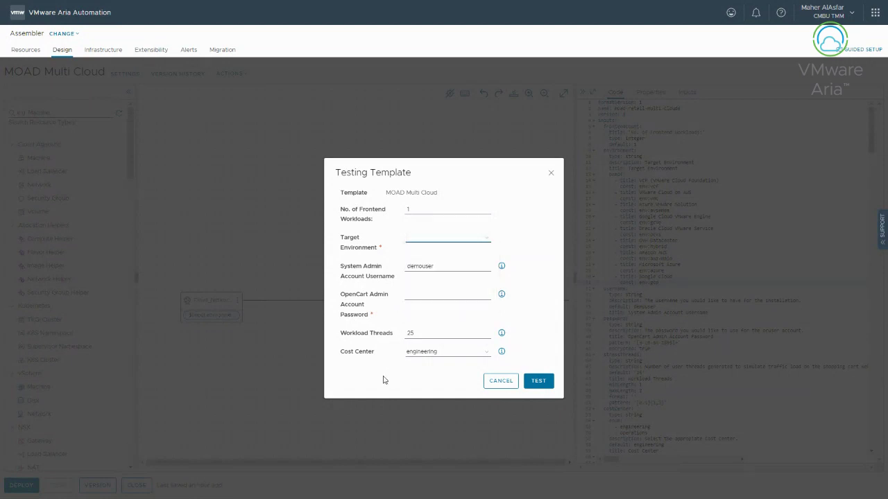
pyautogui.click(500, 381)
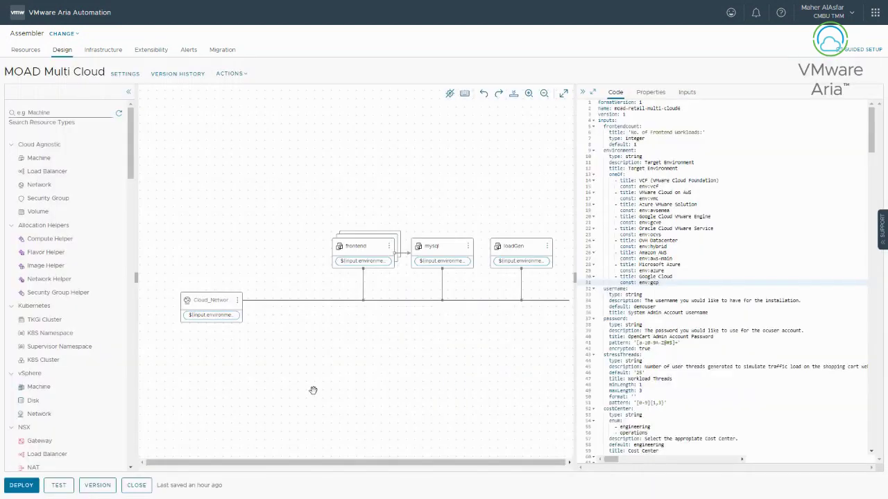
# Open the template's version history and compare the current draft's code against version 14.
pyautogui.click(184, 81)
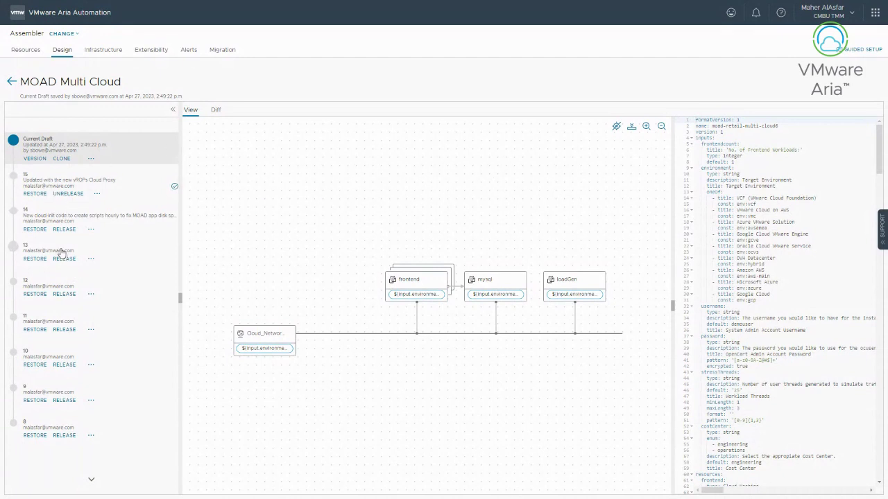
pyautogui.click(216, 111)
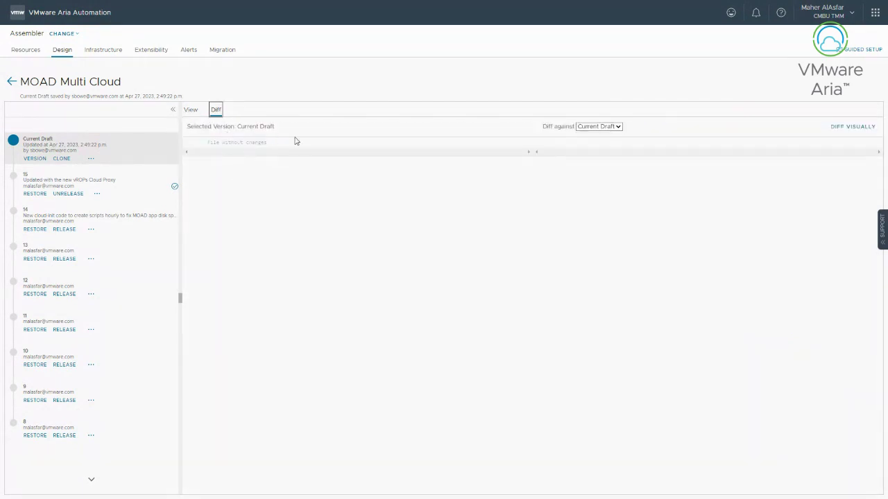
pyautogui.click(602, 126)
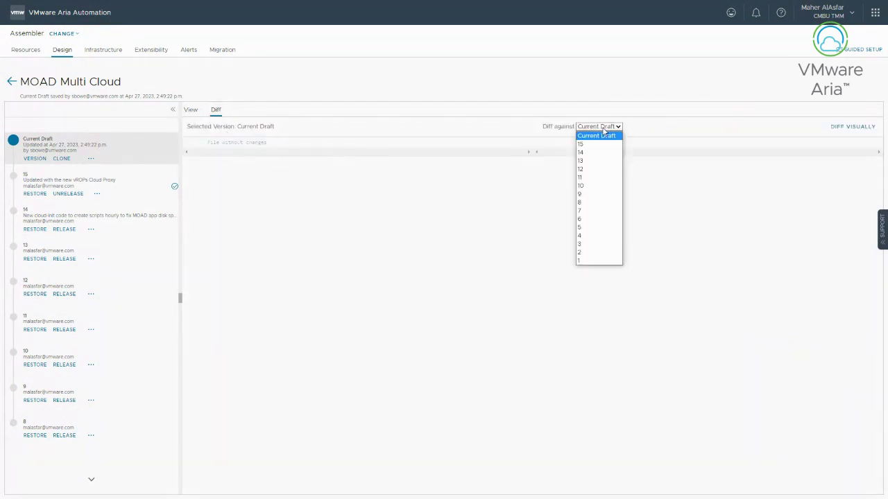
pyautogui.click(595, 136)
pyautogui.click(593, 127)
pyautogui.click(581, 153)
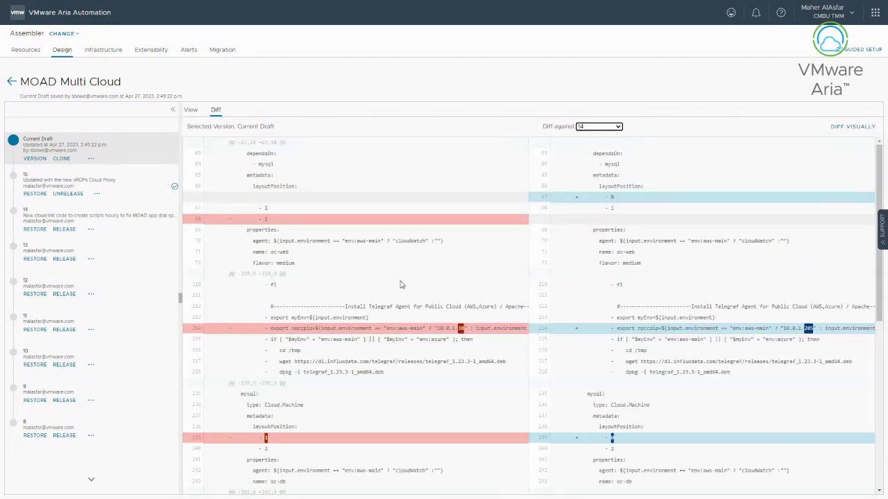
# Examine the code differences from version 14, highlighting the changed IP address in the frontend's Telegraf agent installation.
pyautogui.scroll(-1, 427, 306)
pyautogui.moveTo(414, 281); pyautogui.dragTo(475, 282)
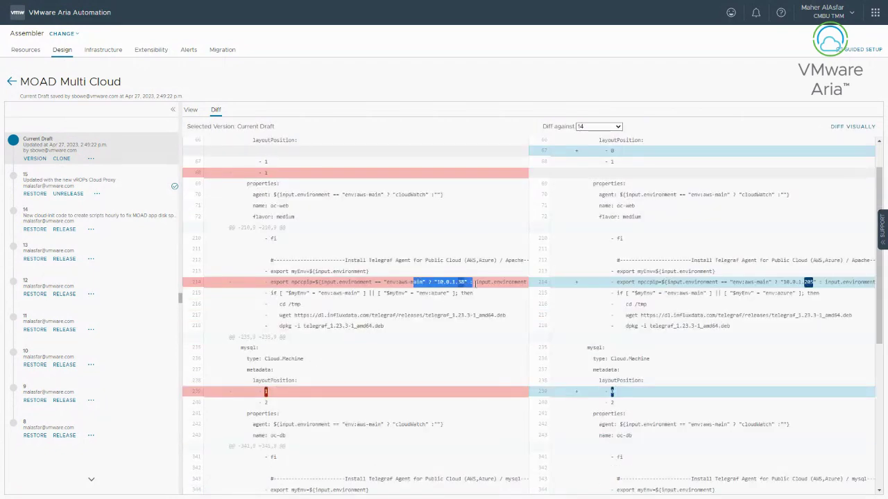
pyautogui.scroll(-3, 399, 347)
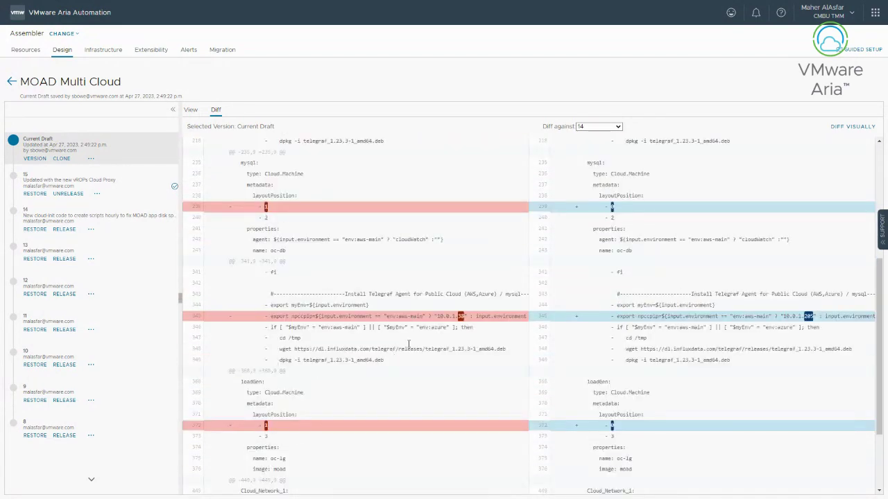
pyautogui.scroll(-2, 425, 330)
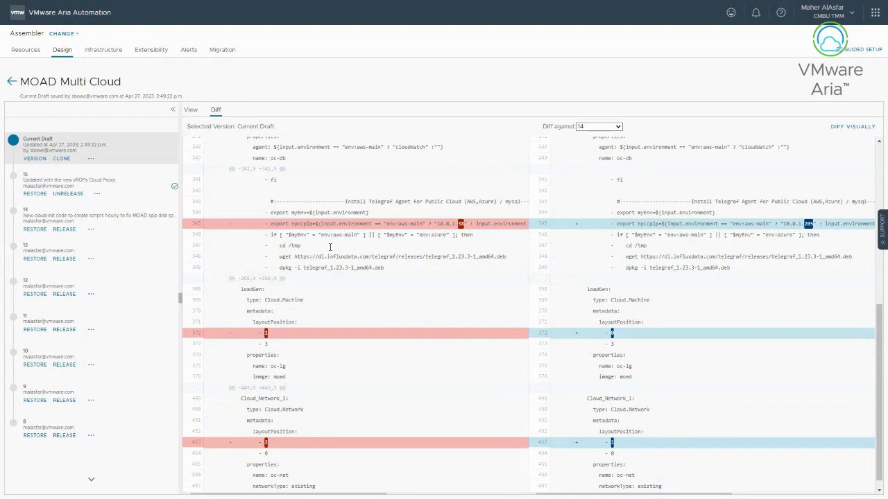
pyautogui.scroll(4, 424, 255)
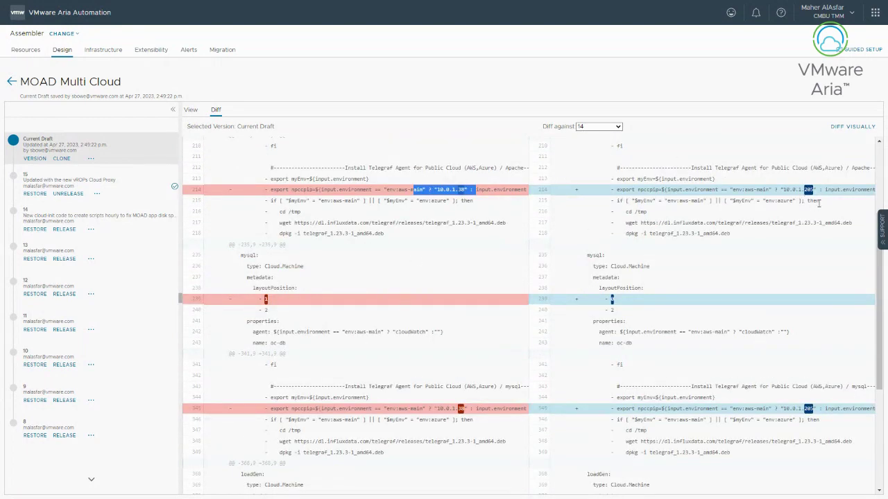
pyautogui.scroll(3, 623, 267)
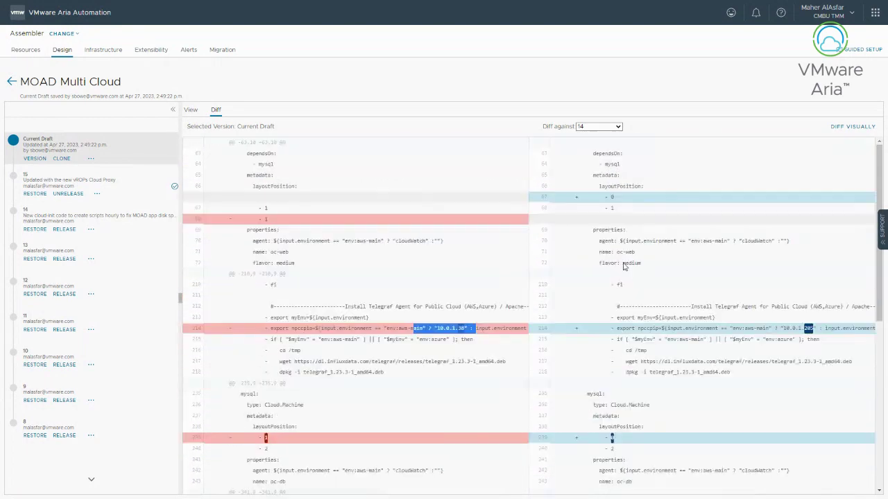
# Compare the current draft against version 15 instead and review the code differences across all resources.
pyautogui.click(606, 128)
pyautogui.click(588, 137)
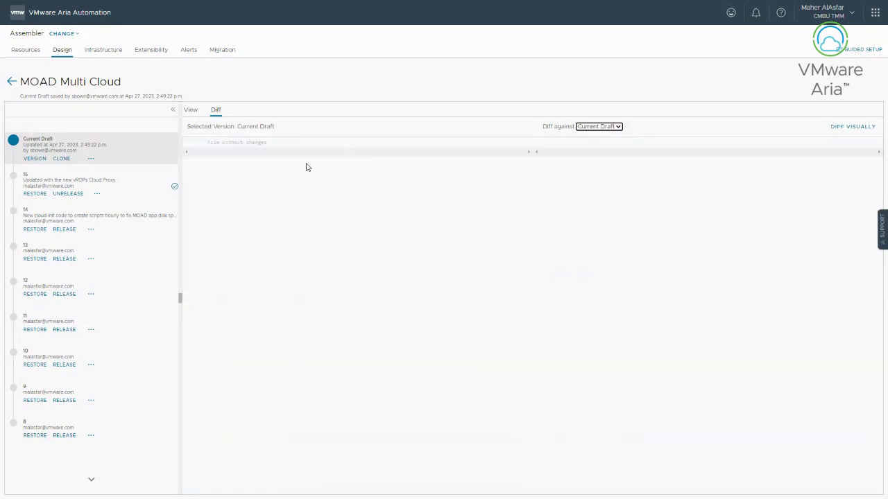
pyautogui.click(594, 129)
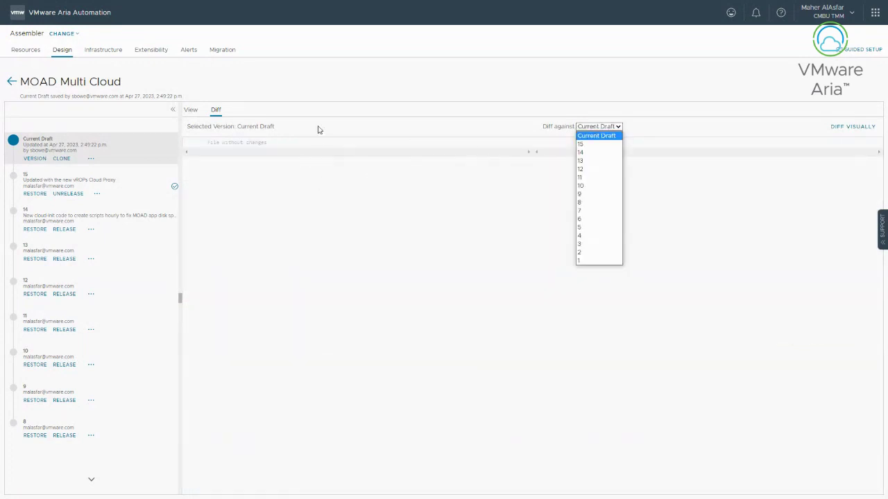
pyautogui.click(588, 144)
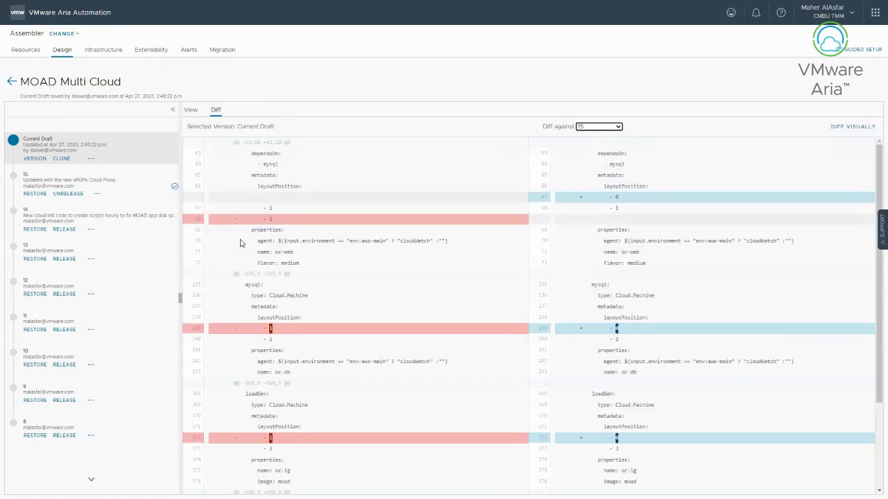
pyautogui.scroll(-3, 335, 340)
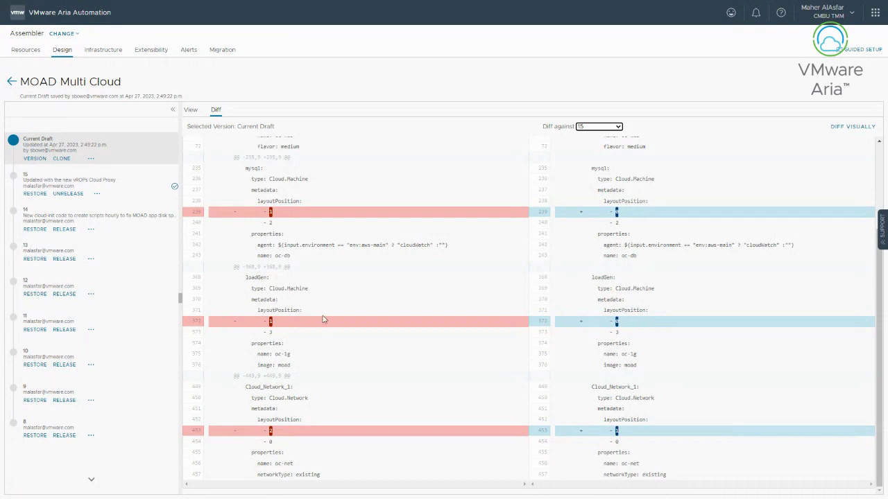
pyautogui.scroll(3, 323, 320)
pyautogui.scroll(-3, 283, 305)
pyautogui.scroll(3, 340, 212)
# Show the version 15 comparison visually, check the updated properties indicator, and return to the code comparison.
pyautogui.click(852, 129)
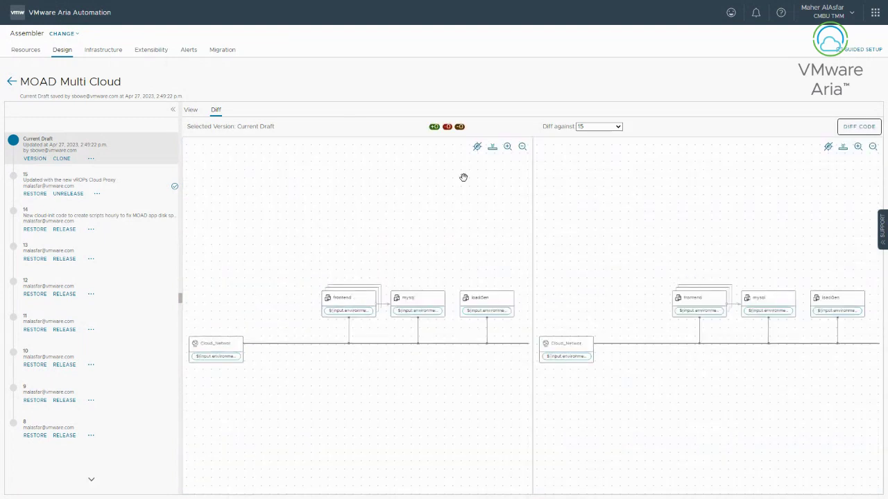
pyautogui.moveTo(450, 131)
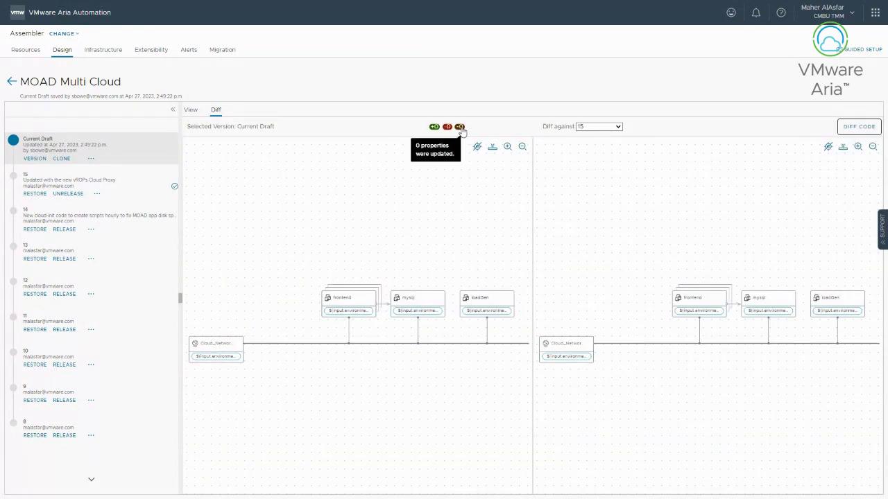
pyautogui.click(849, 129)
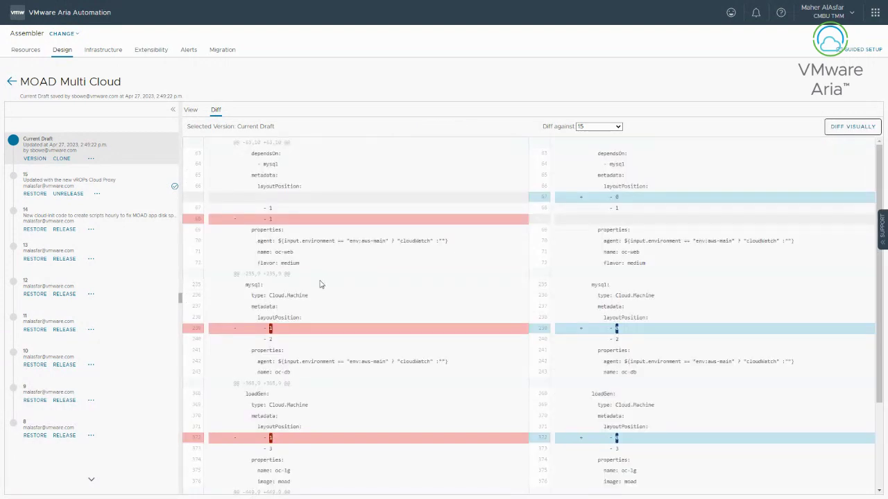